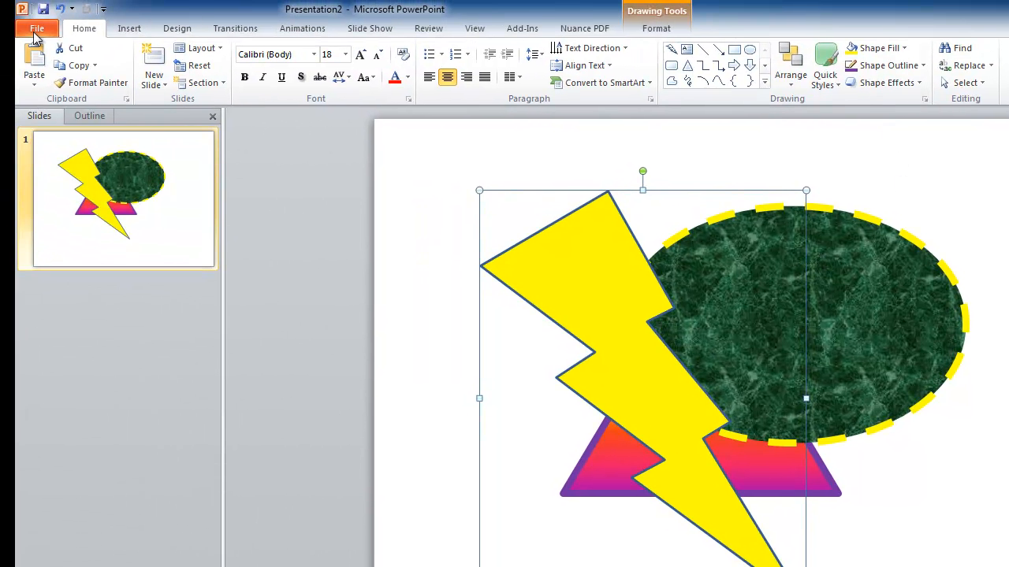
Send the lightning bolt backward two levels, behind the ellipse and then the triangle.
{"action": "left_click", "coordinate": [792, 88]}
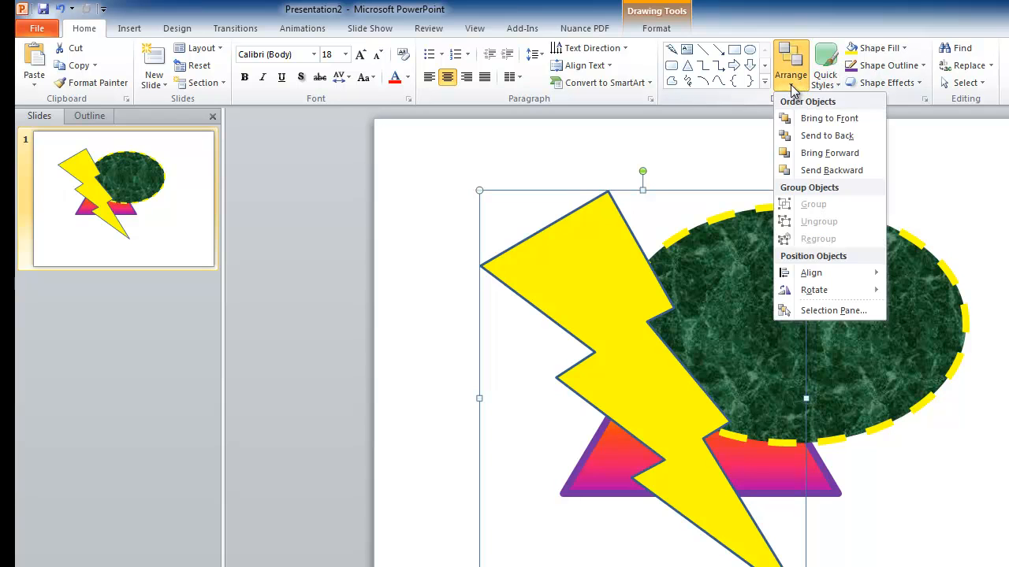
{"action": "left_click", "coordinate": [831, 171]}
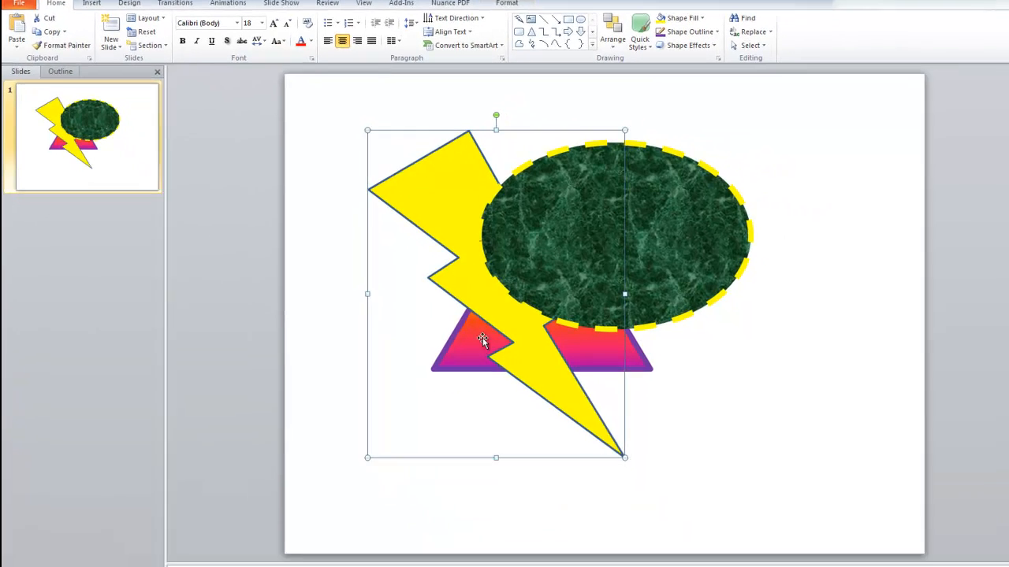
{"action": "left_click", "coordinate": [604, 39]}
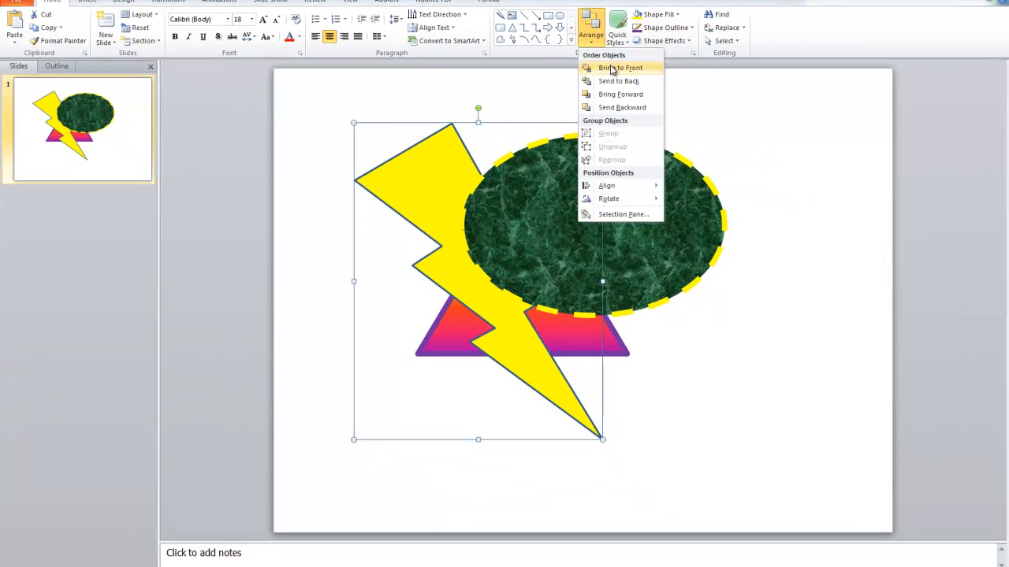
{"action": "left_click", "coordinate": [640, 111]}
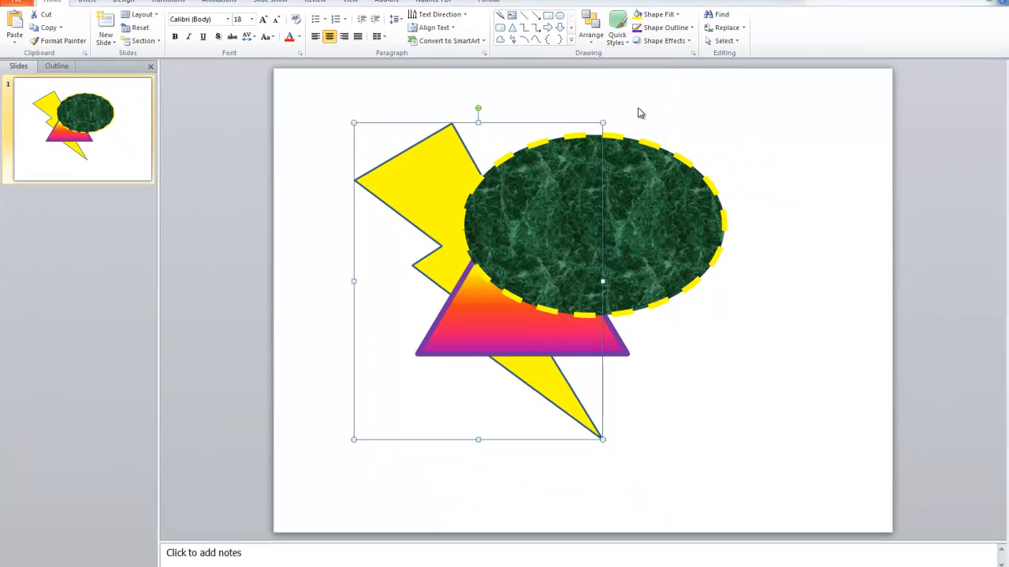
Bring the lightning bolt to the front of all shapes.
{"action": "left_click", "coordinate": [603, 39]}
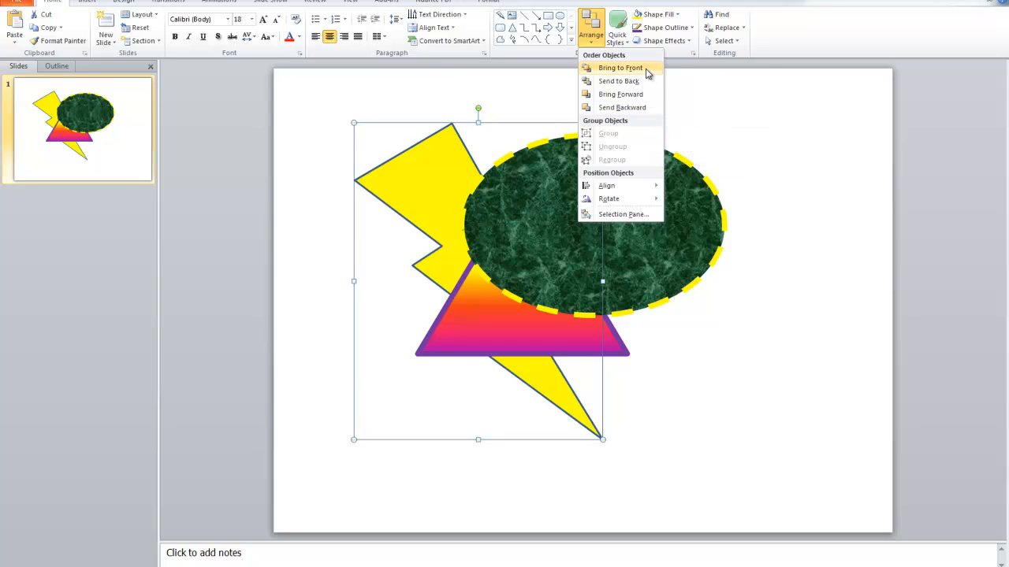
{"action": "left_click", "coordinate": [620, 67]}
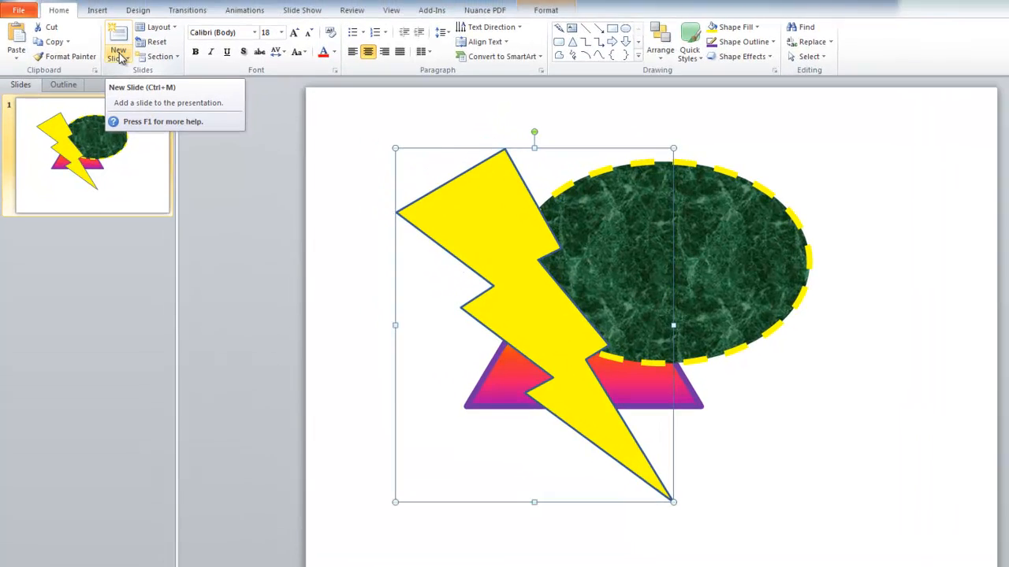
Add a new slide with the Blank layout.
{"action": "left_click", "coordinate": [108, 39]}
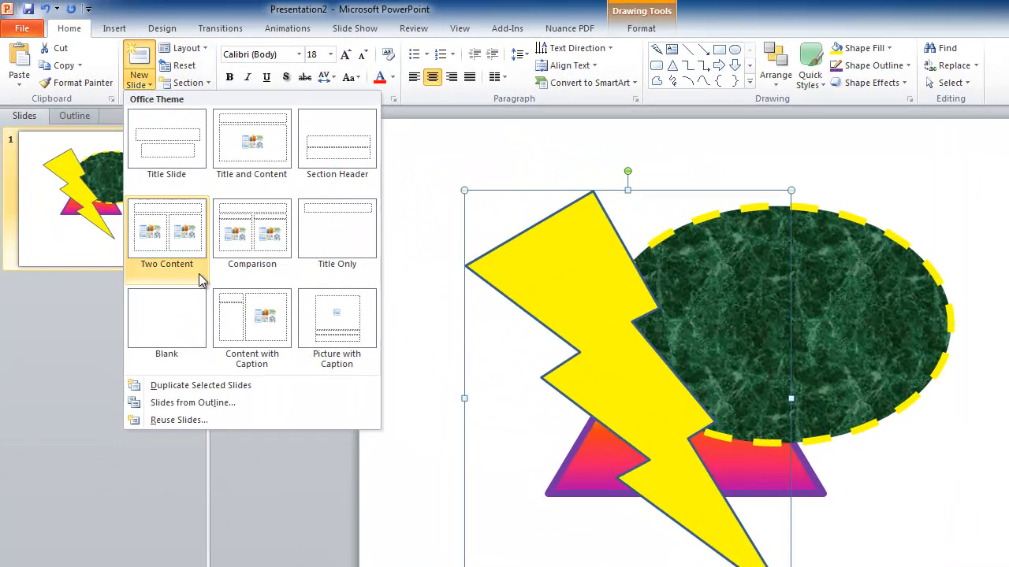
{"action": "left_click", "coordinate": [180, 310]}
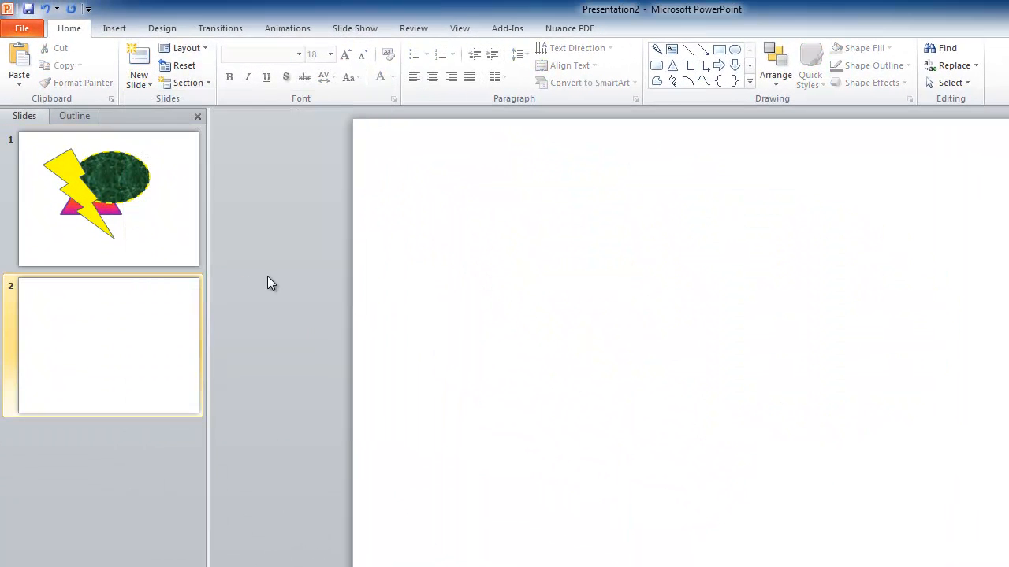
Open the Clip Art pane and search for CupCake.
{"action": "left_click", "coordinate": [114, 30]}
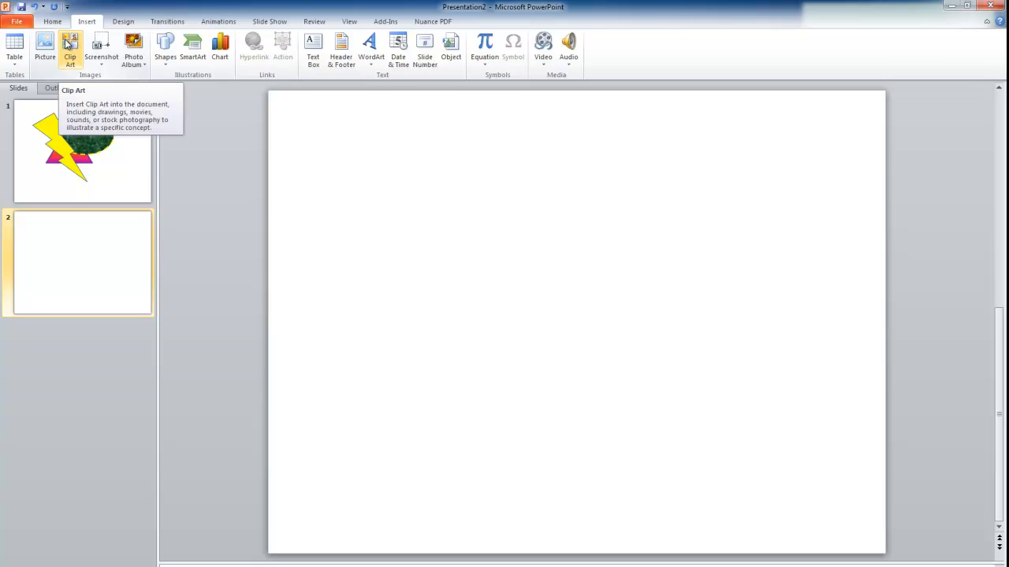
{"action": "left_click", "coordinate": [67, 47]}
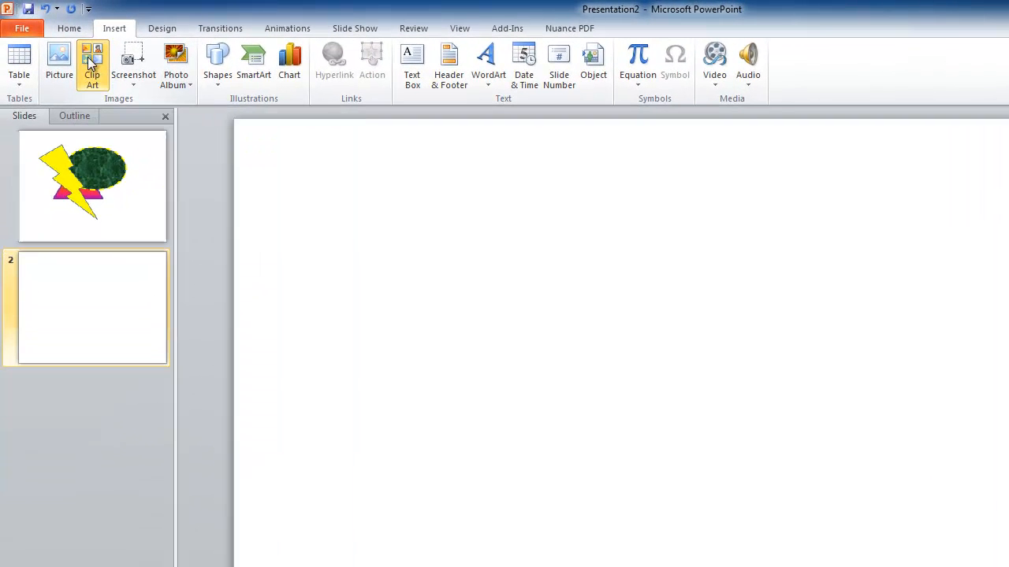
{"action": "left_click", "coordinate": [90, 64]}
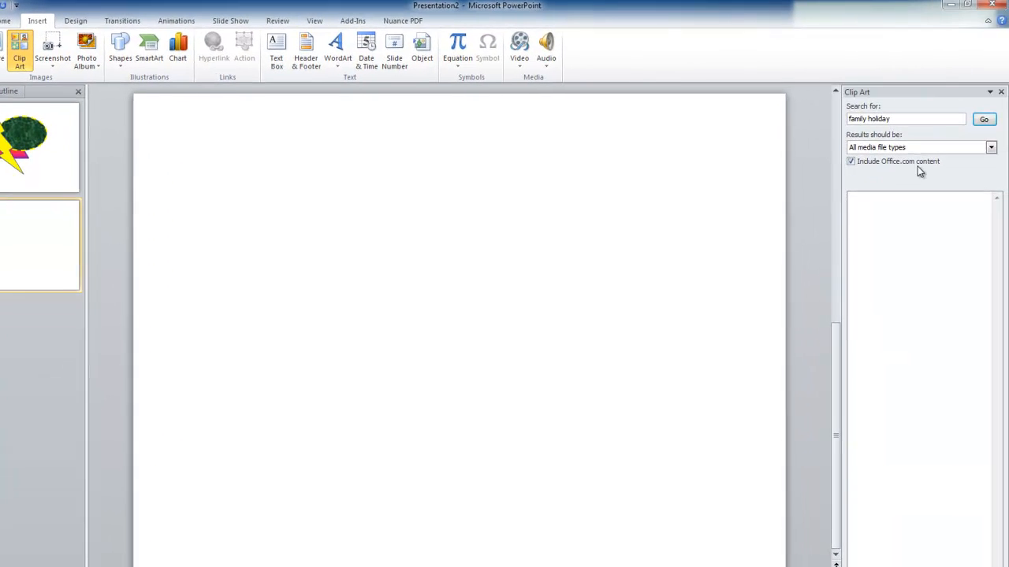
{"action": "left_click_drag", "start_coordinate": [876, 77], "coordinate": [810, 77]}
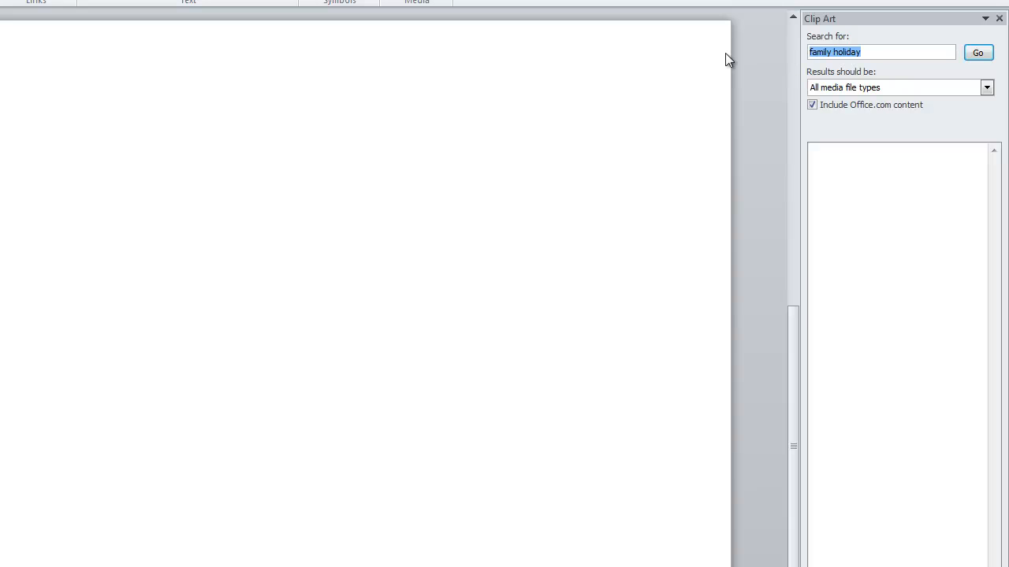
{"action": "type", "text": "CupCake"}
{"action": "key", "text": "Return"}
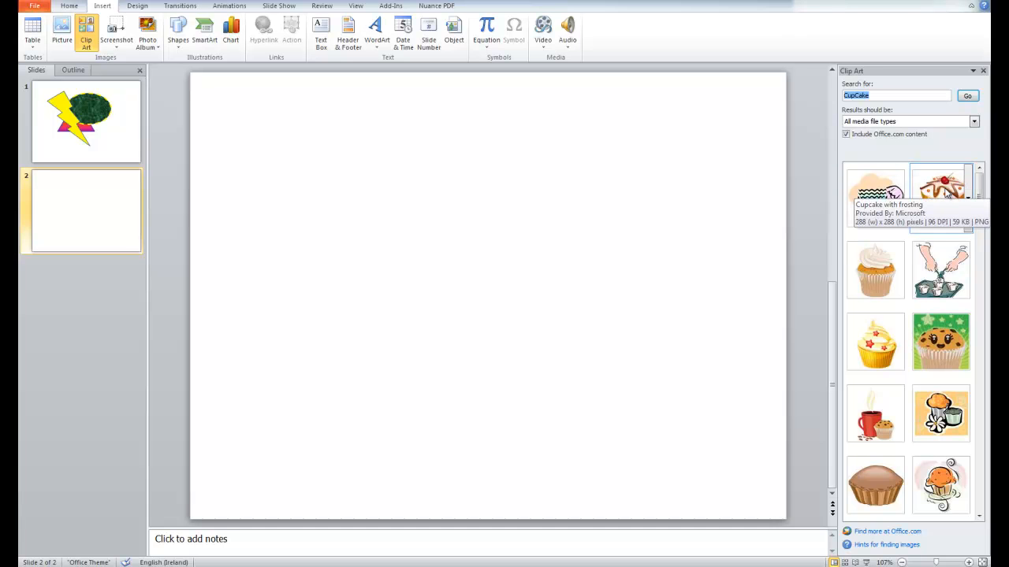
Insert the cupcake with frosting clip art and shrink it to about 1.21 cm.
{"action": "left_click", "coordinate": [946, 194]}
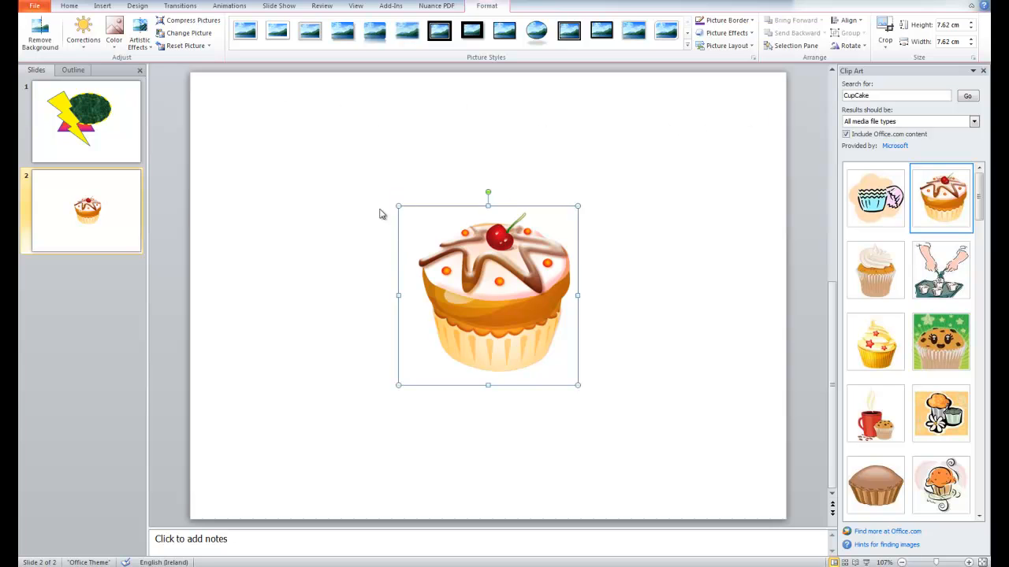
{"action": "left_click_drag", "start_coordinate": [398, 205], "coordinate": [547, 359]}
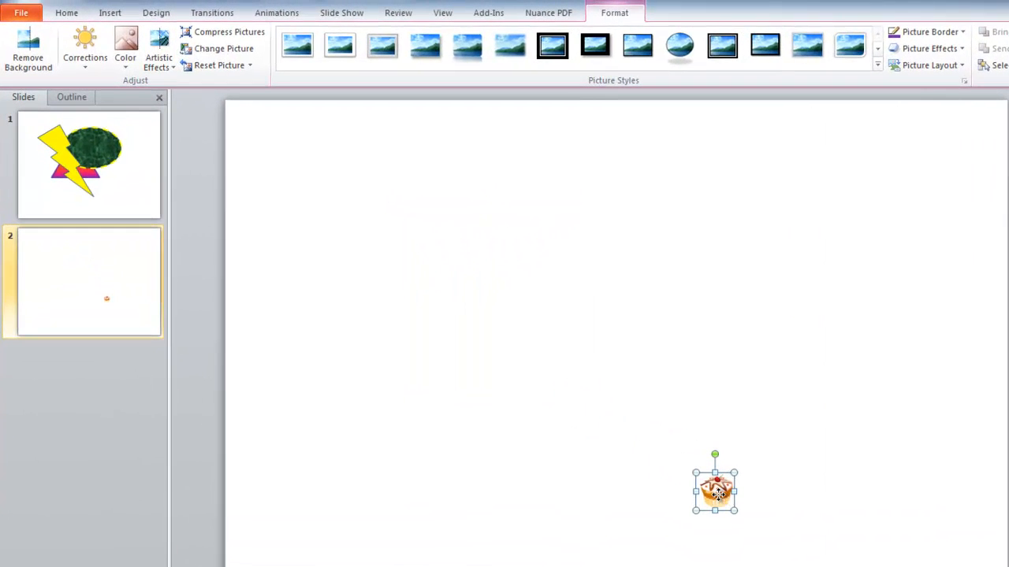
Move the small cupcake near the slide's top-left corner and copy it.
{"action": "left_click_drag", "start_coordinate": [717, 494], "coordinate": [360, 197]}
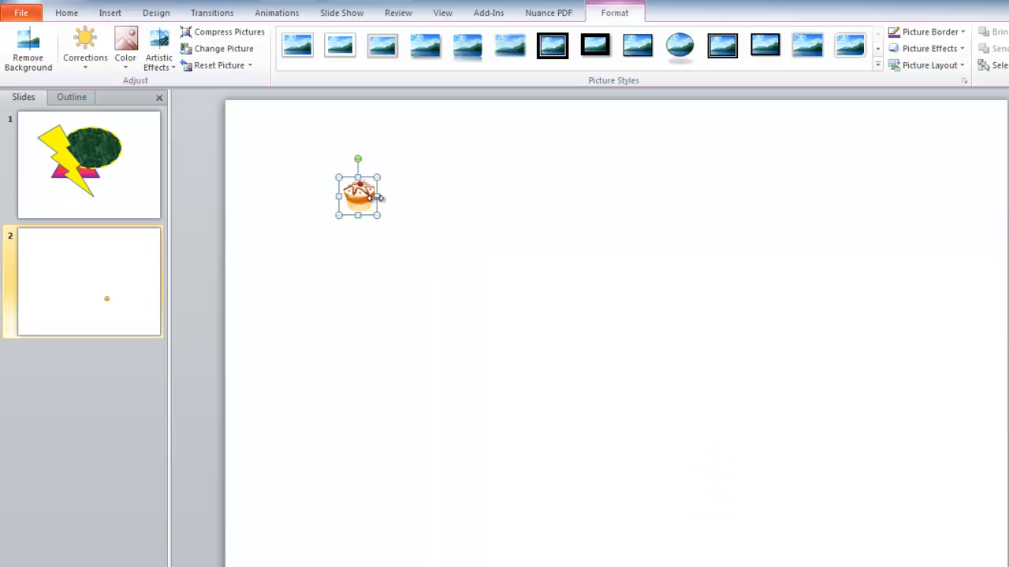
{"action": "left_click", "coordinate": [67, 14]}
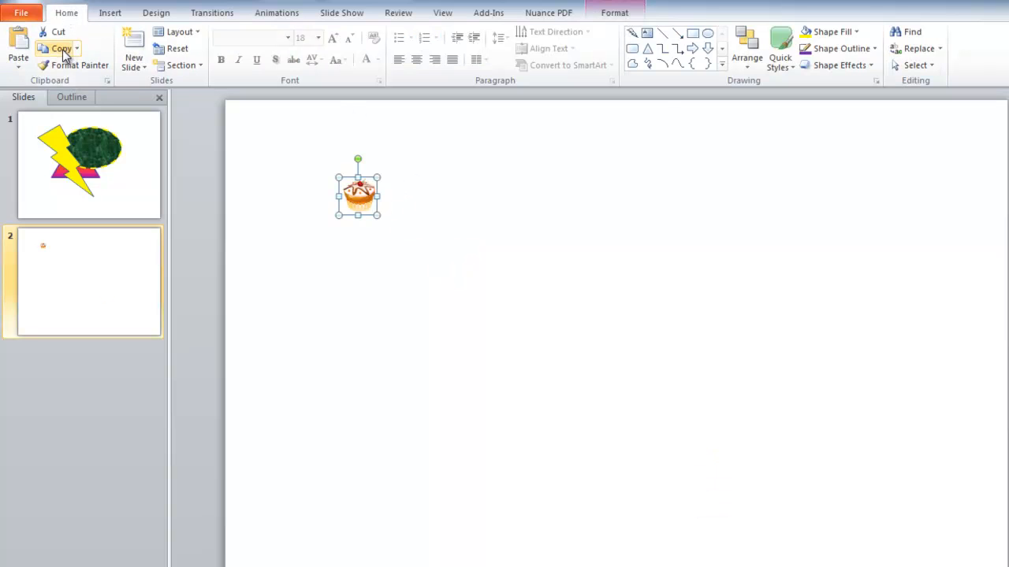
{"action": "left_click", "coordinate": [62, 52]}
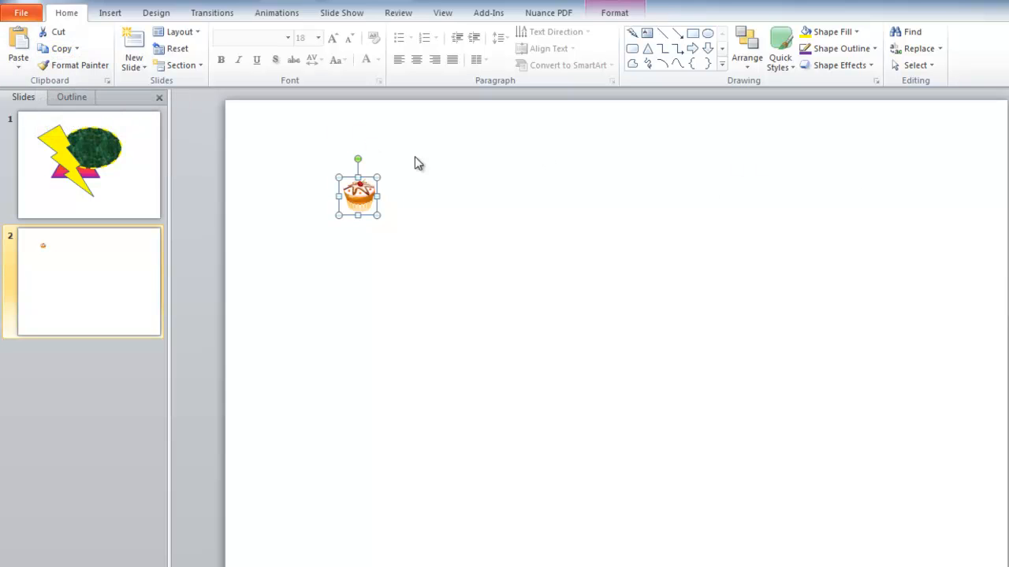
Paste the cupcake repeatedly to create a diagonal series of copies.
{"action": "left_click", "coordinate": [21, 41]}
{"action": "left_click", "coordinate": [20, 41]}
{"action": "left_click", "coordinate": [21, 41]}
{"action": "left_click", "coordinate": [20, 41]}
{"action": "left_click", "coordinate": [20, 41]}
{"action": "left_click", "coordinate": [20, 41]}
{"action": "left_click", "coordinate": [20, 41]}
{"action": "left_click", "coordinate": [20, 41]}
{"action": "left_click", "coordinate": [20, 41]}
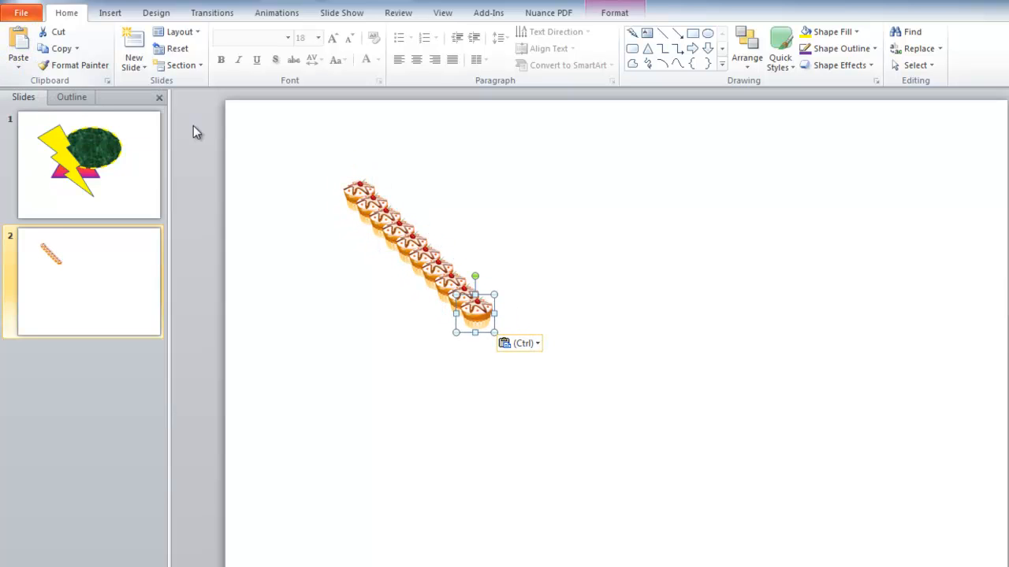
{"action": "left_click", "coordinate": [17, 37]}
{"action": "left_click", "coordinate": [17, 37]}
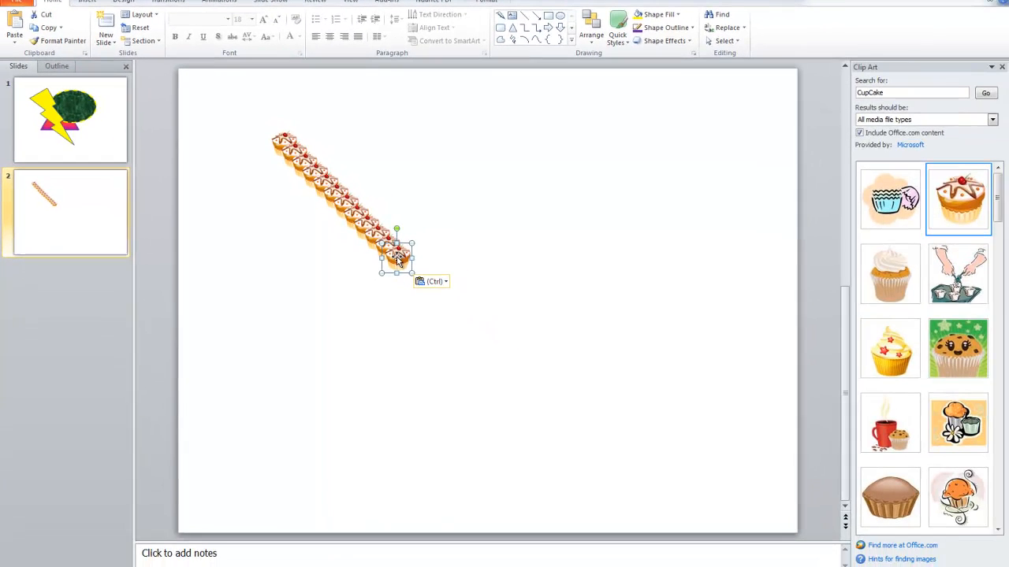
Move one cupcake copy to the slide's top-right and another to its top-left.
{"action": "left_click_drag", "start_coordinate": [396, 260], "coordinate": [741, 124]}
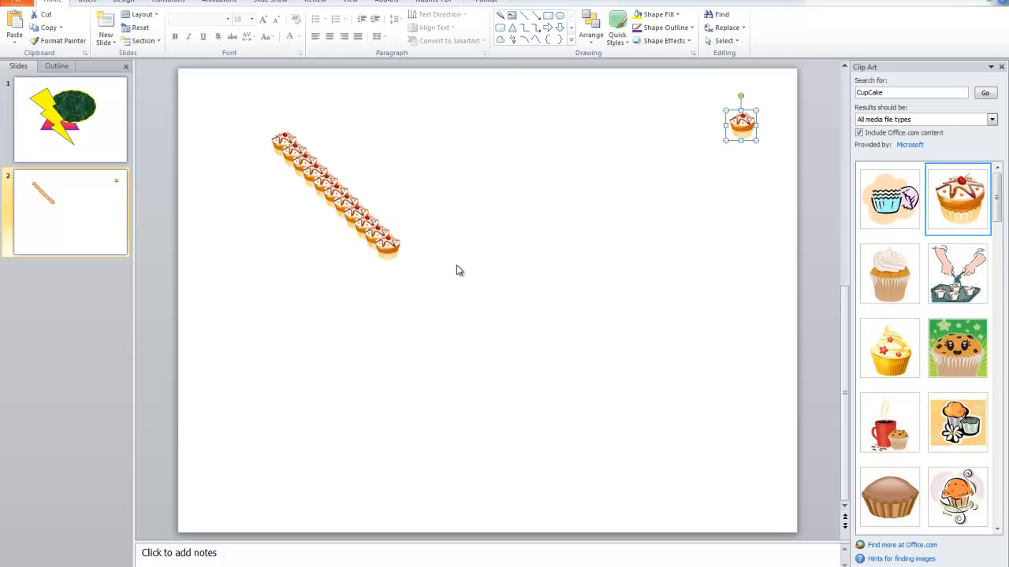
{"action": "left_click_drag", "start_coordinate": [386, 248], "coordinate": [221, 116]}
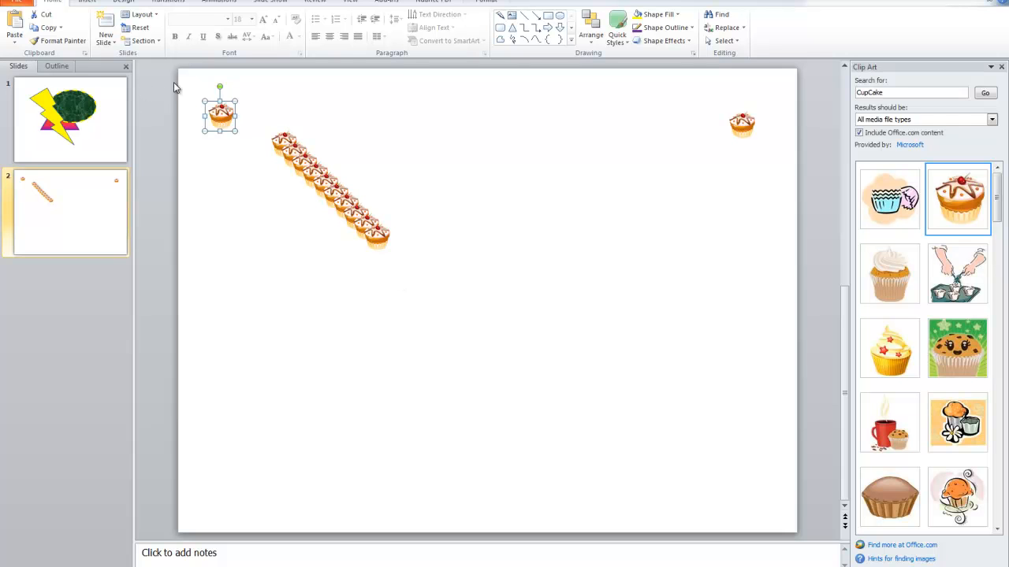
Select all the cupcakes and align them to their middles.
{"action": "left_click_drag", "start_coordinate": [170, 81], "coordinate": [819, 296]}
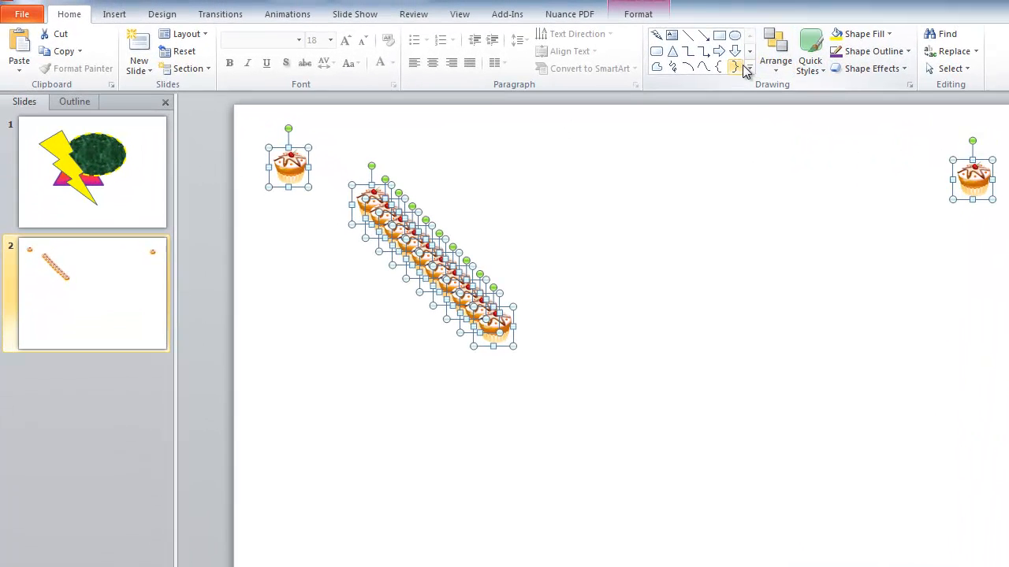
{"action": "left_click", "coordinate": [778, 69]}
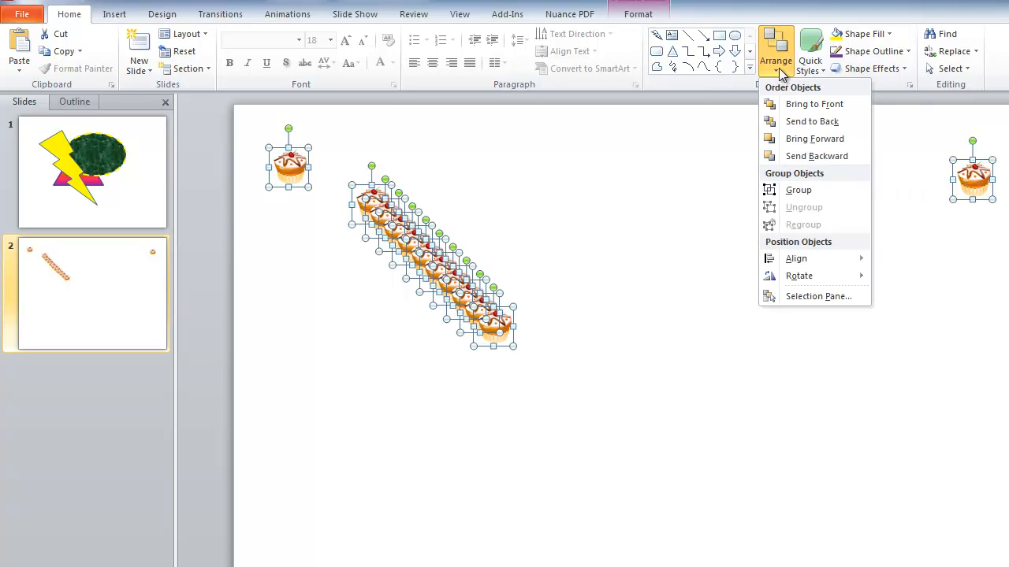
{"action": "mouse_move", "coordinate": [819, 261]}
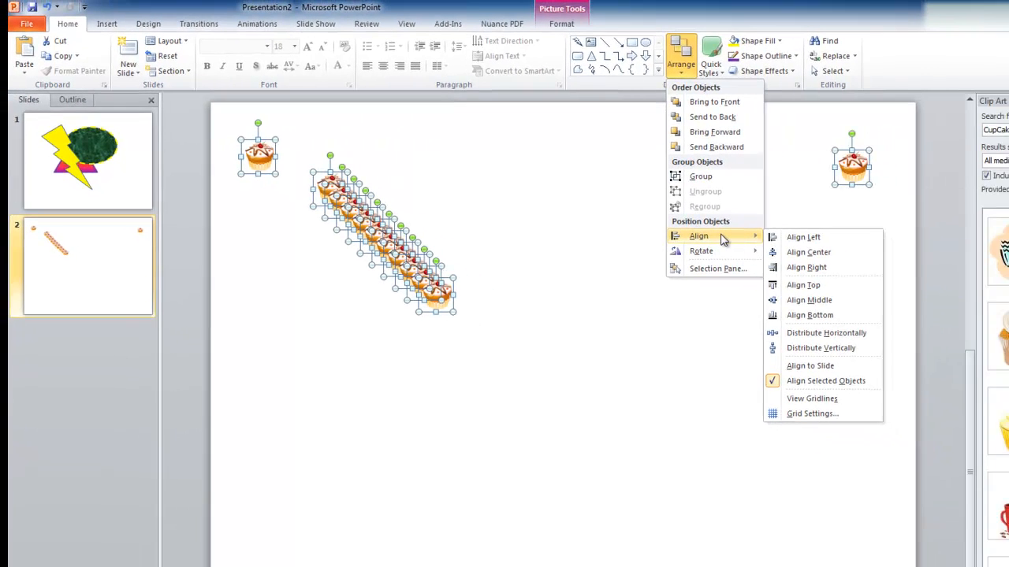
{"action": "left_click", "coordinate": [768, 304]}
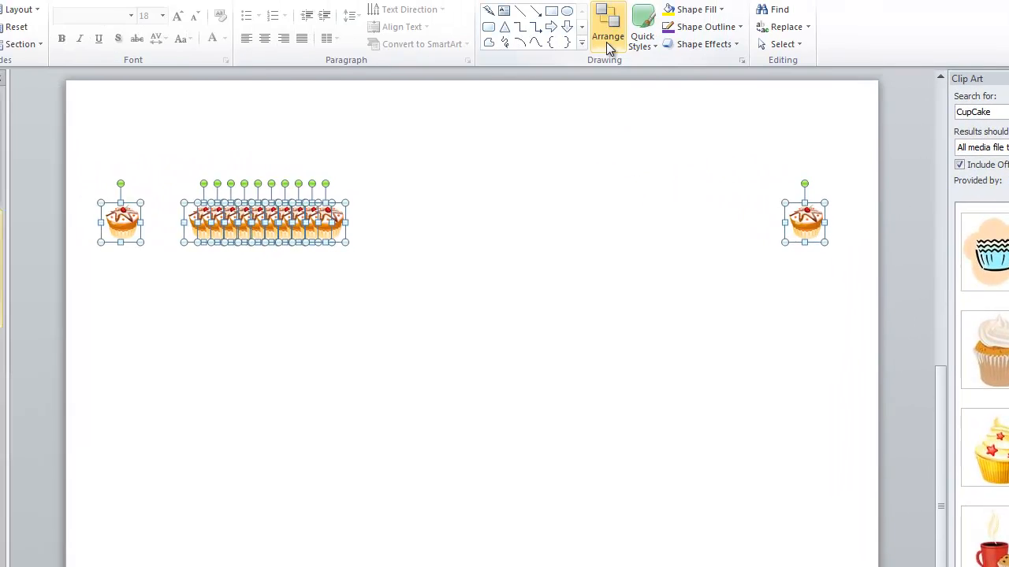
Distribute the selected cupcakes horizontally.
{"action": "left_click", "coordinate": [606, 39]}
{"action": "mouse_move", "coordinate": [763, 274]}
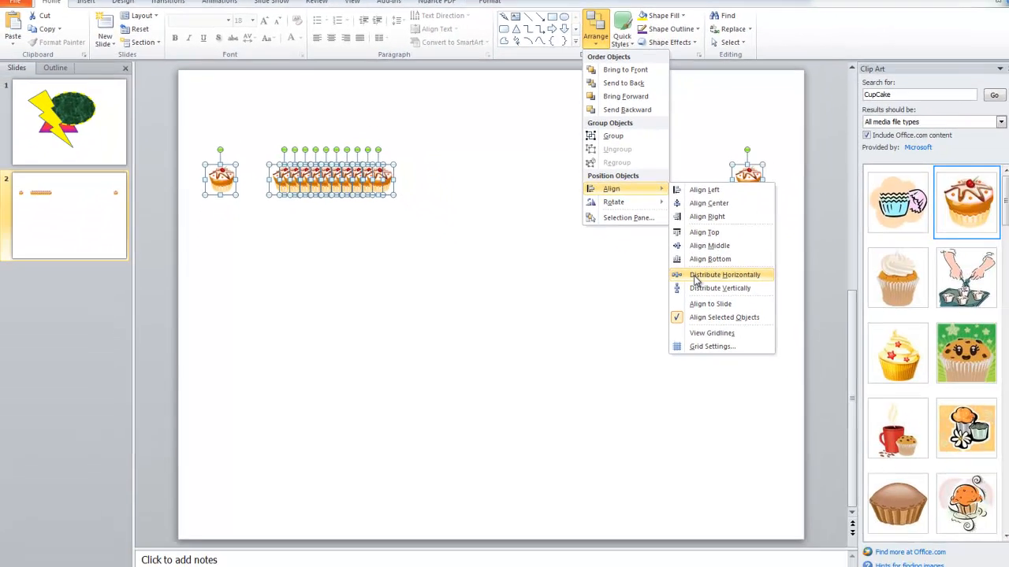
{"action": "left_click", "coordinate": [833, 389]}
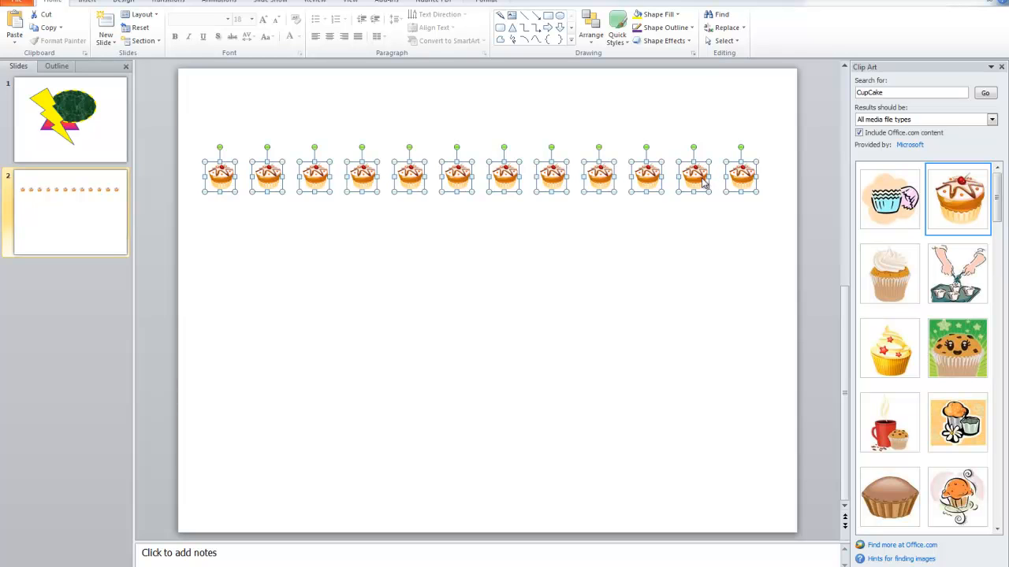
Group all the cupcakes into one object.
{"action": "left_click", "coordinate": [592, 44]}
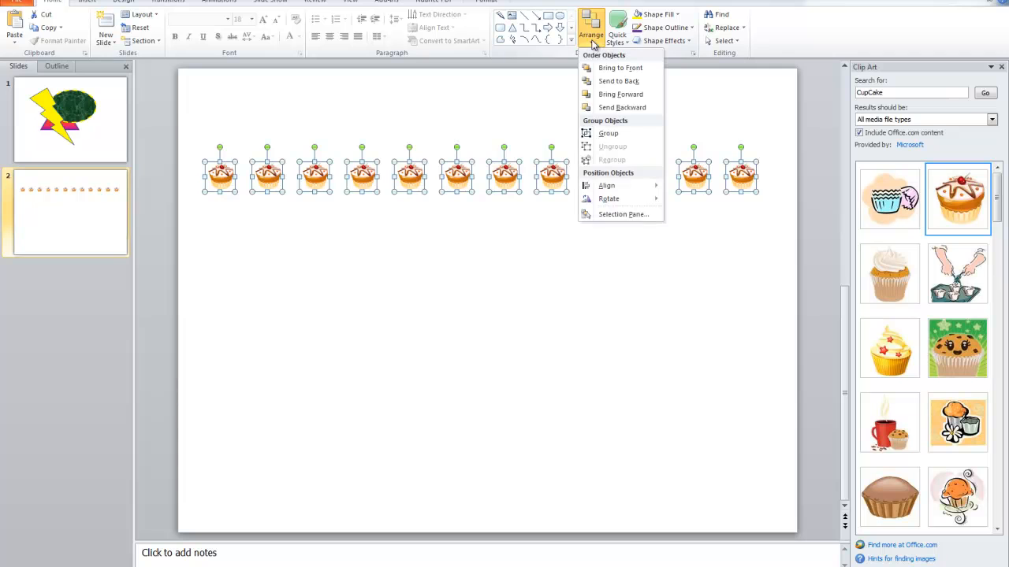
{"action": "left_click", "coordinate": [608, 134]}
{"action": "left_click", "coordinate": [634, 247]}
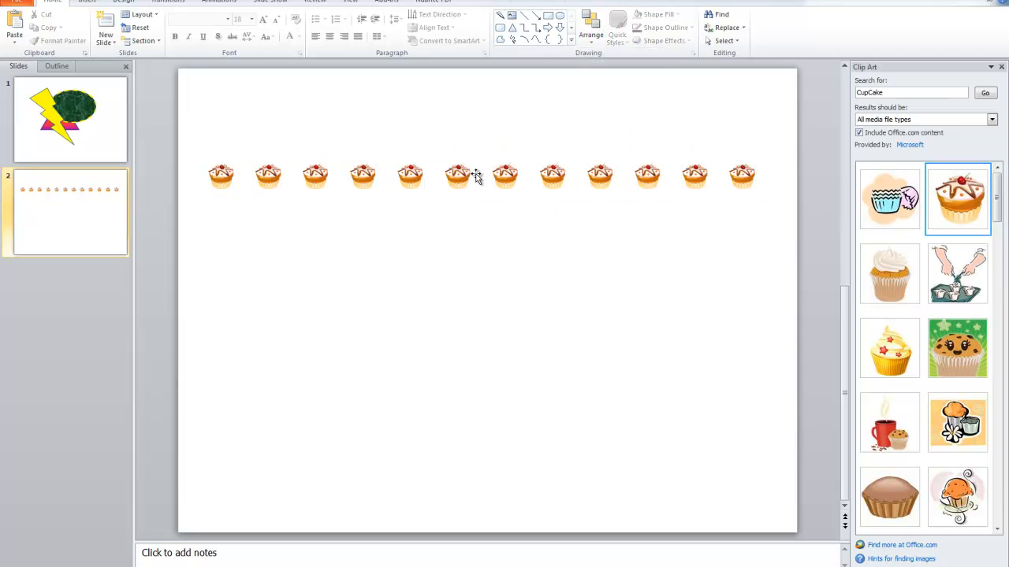
Move the grouped cupcake row up near the slide's top edge.
{"action": "left_click_drag", "start_coordinate": [449, 175], "coordinate": [460, 115]}
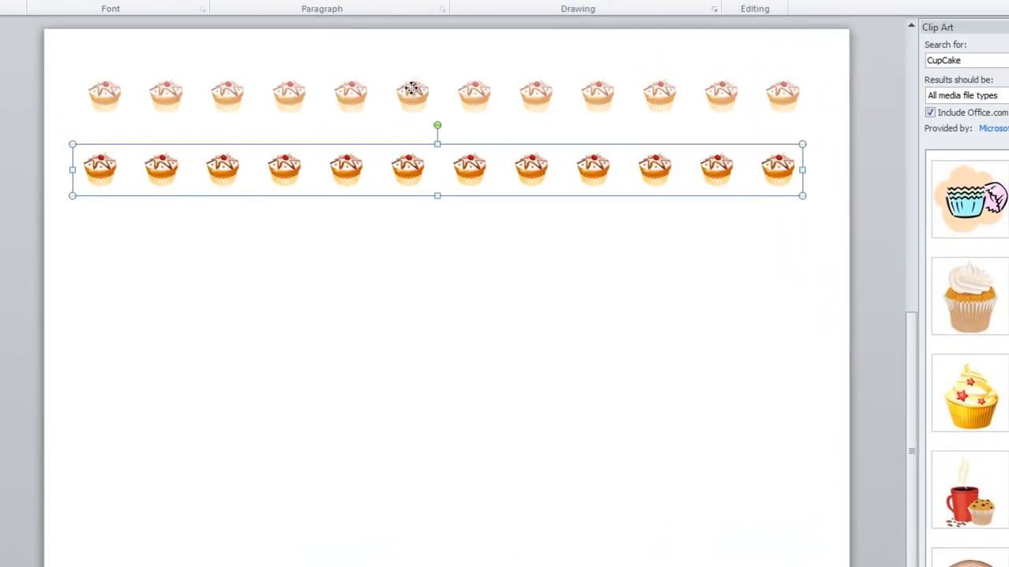
{"action": "left_click_drag", "start_coordinate": [410, 88], "coordinate": [448, 217]}
{"action": "left_click", "coordinate": [678, 409]}
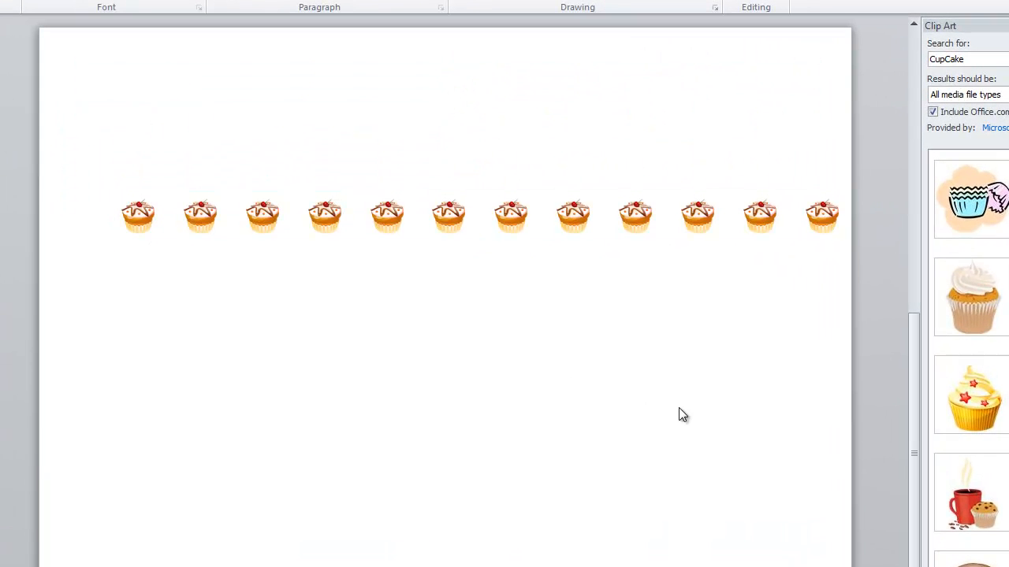
{"action": "left_click", "coordinate": [451, 216]}
{"action": "left_click_drag", "start_coordinate": [451, 214], "coordinate": [427, 93]}
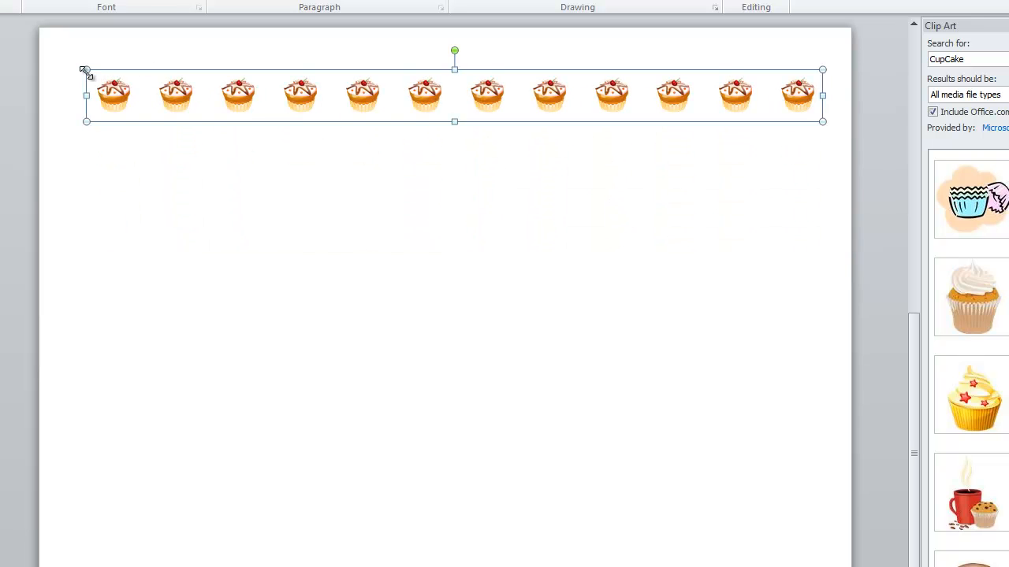
Narrow the cupcake group from its left side and shift it left.
{"action": "left_click_drag", "start_coordinate": [89, 73], "coordinate": [214, 80]}
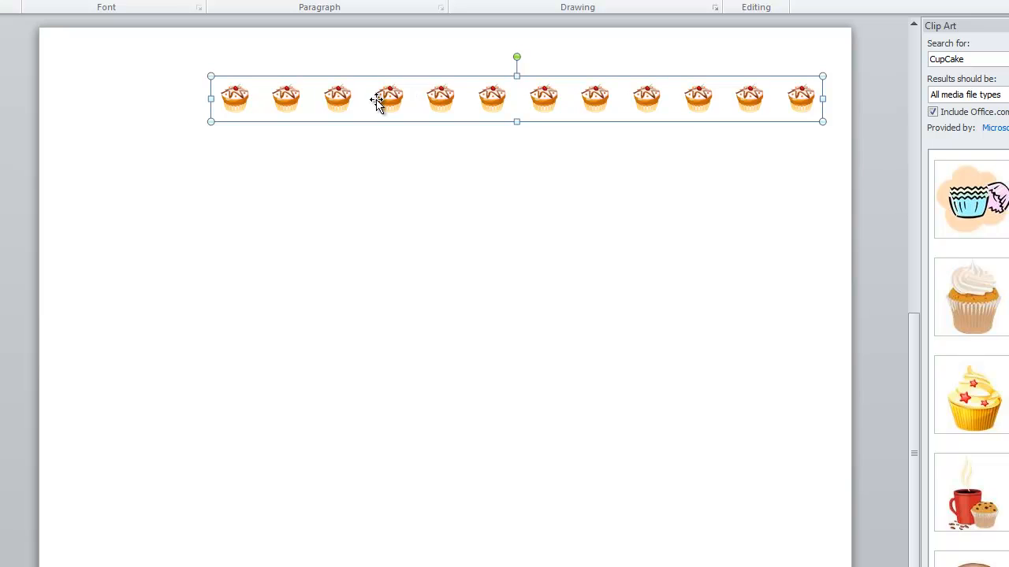
{"action": "left_click_drag", "start_coordinate": [378, 97], "coordinate": [294, 99]}
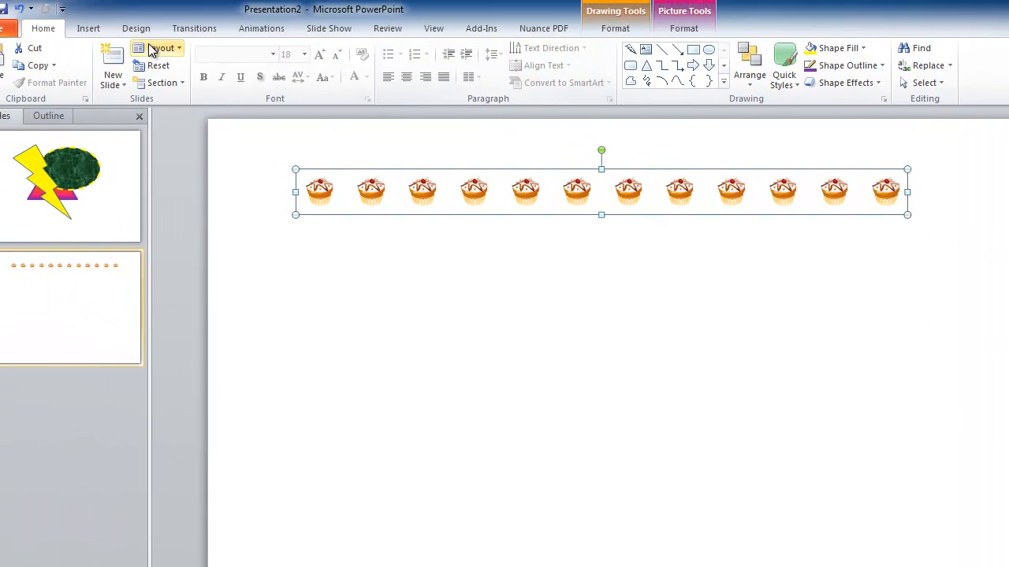
Ungroup the cupcake row and delete the sixth cupcake.
{"action": "left_click", "coordinate": [743, 79]}
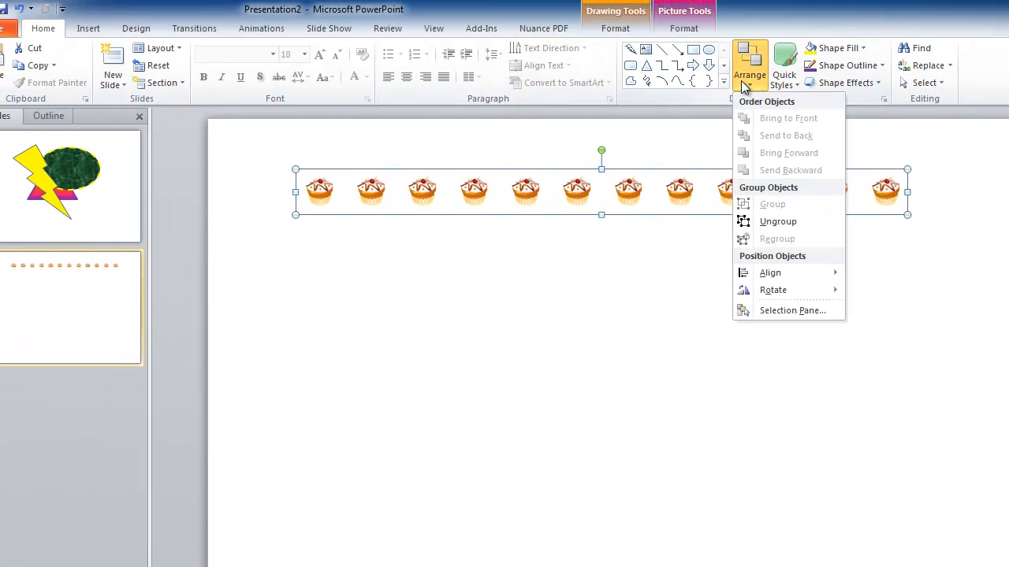
{"action": "left_click", "coordinate": [785, 222]}
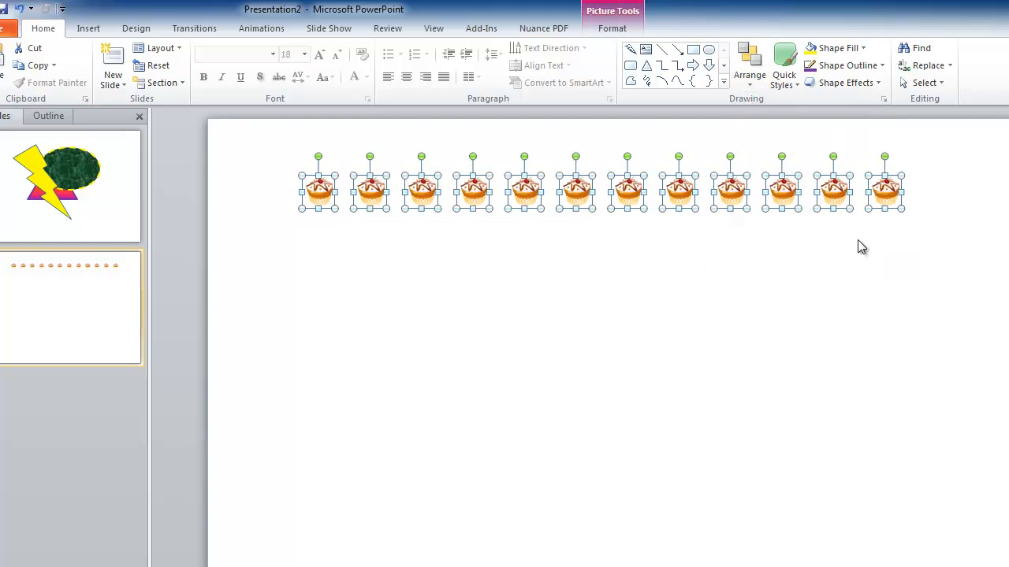
{"action": "left_click", "coordinate": [817, 328]}
{"action": "left_click", "coordinate": [575, 190]}
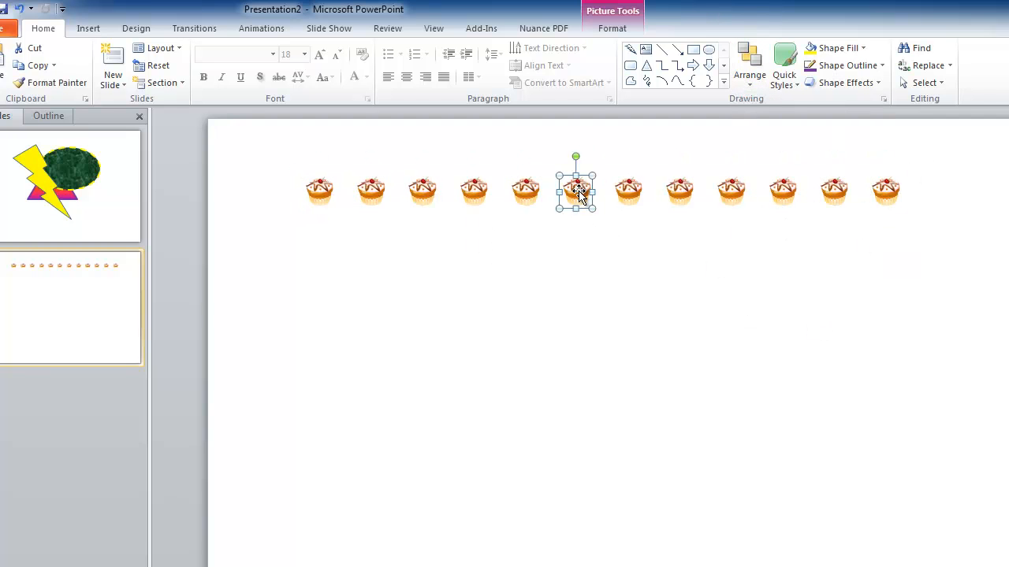
{"action": "key", "text": "Delete"}
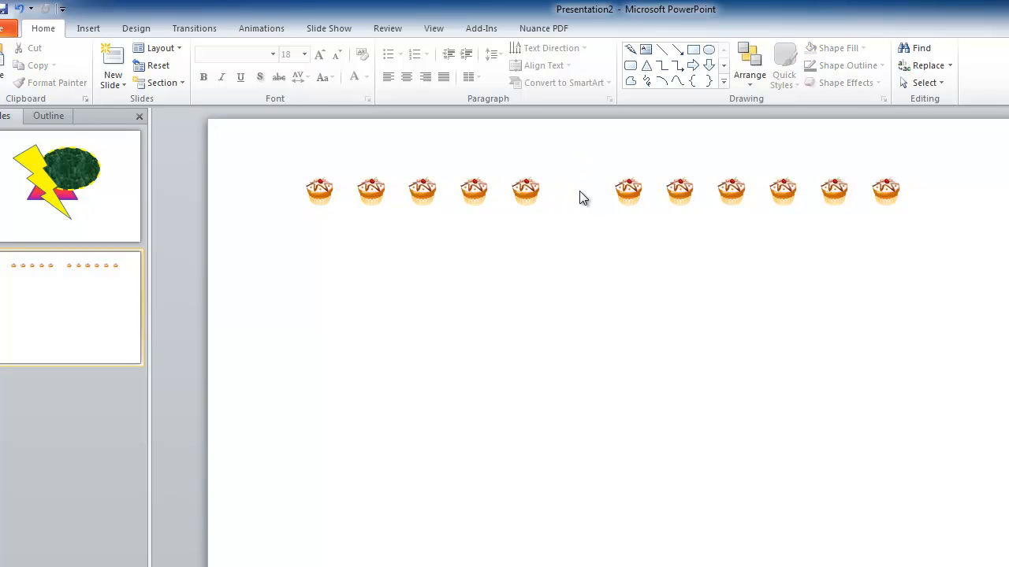
Select the remaining cupcakes and group them again.
{"action": "left_click_drag", "start_coordinate": [223, 146], "coordinate": [988, 241]}
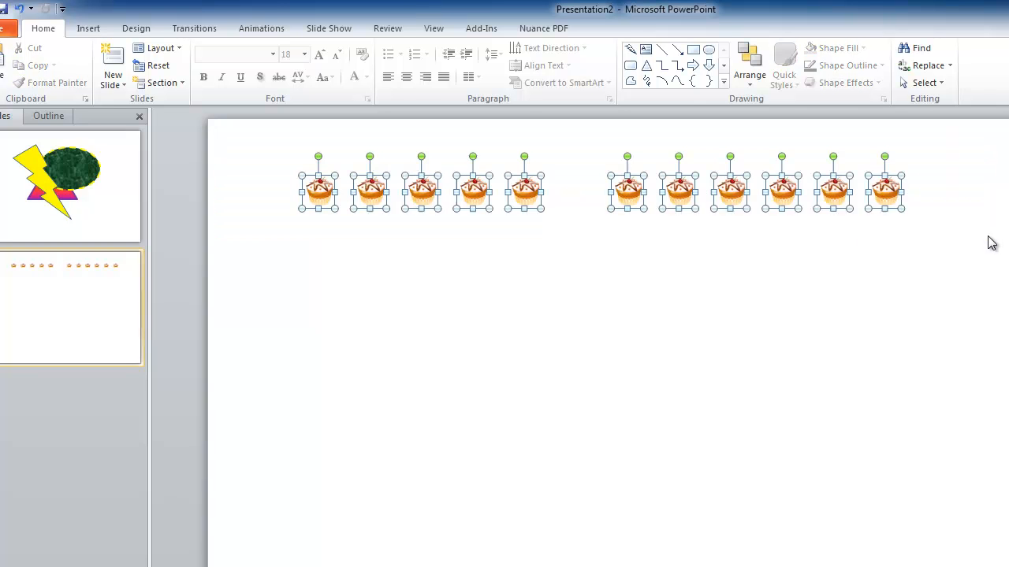
{"action": "left_click", "coordinate": [748, 75]}
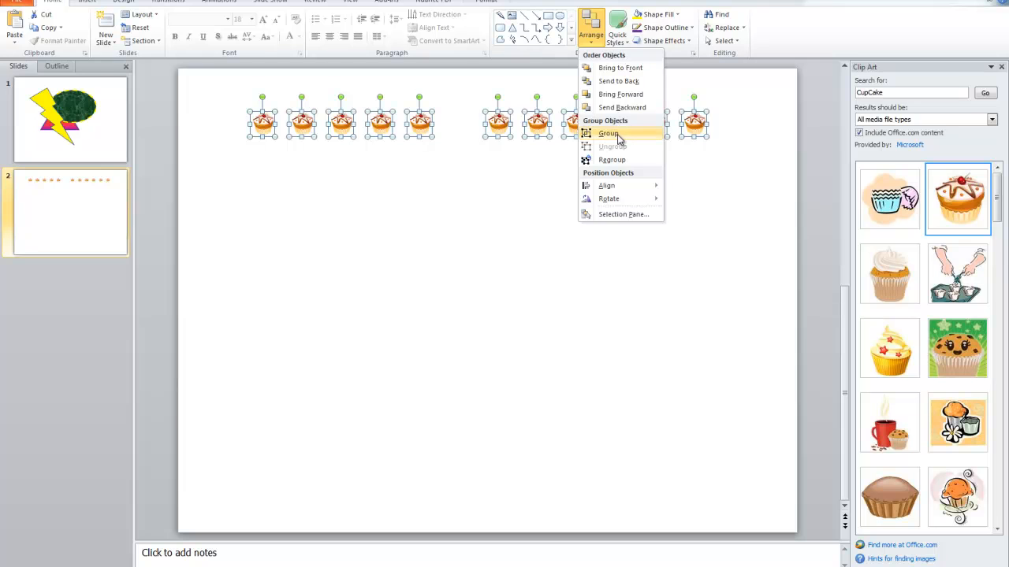
{"action": "left_click", "coordinate": [781, 207]}
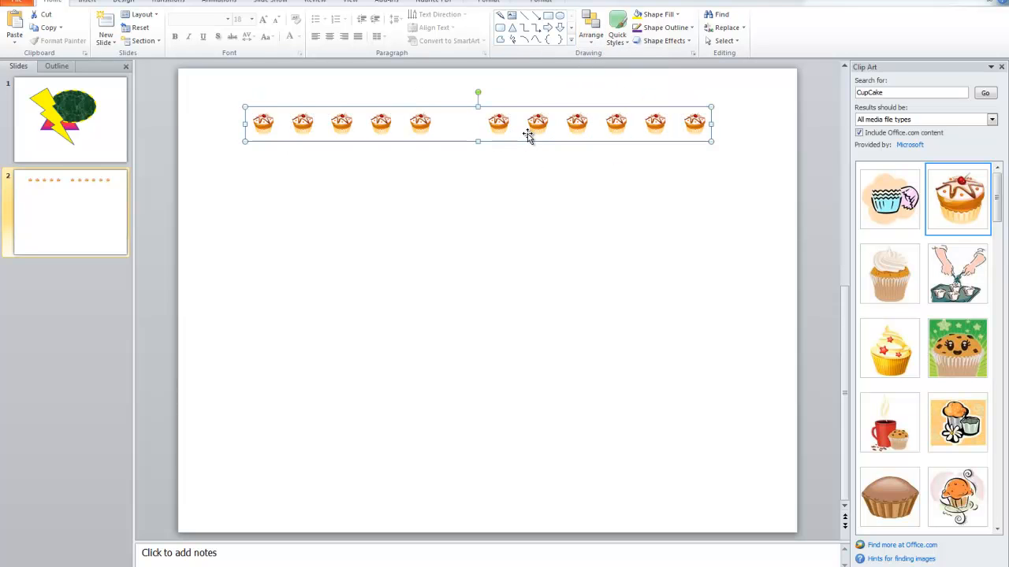